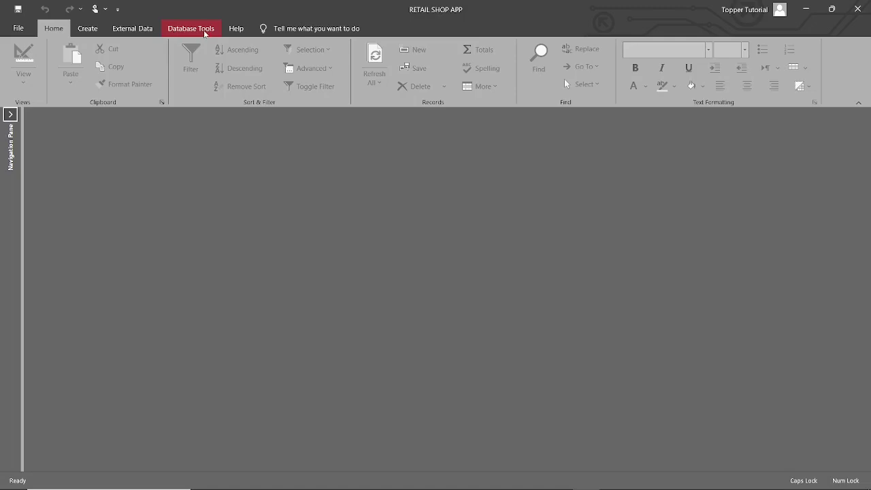
Step: Open the database's relationships layout and add the Customers, OrderDetails, Orders and Products tables to it
{"action": "left_click", "coordinate": [193, 30]}
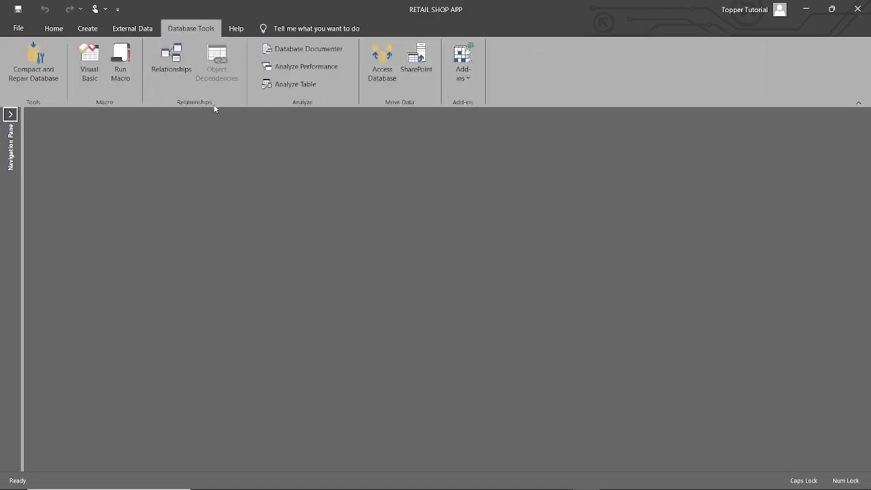
{"action": "left_click", "coordinate": [173, 66]}
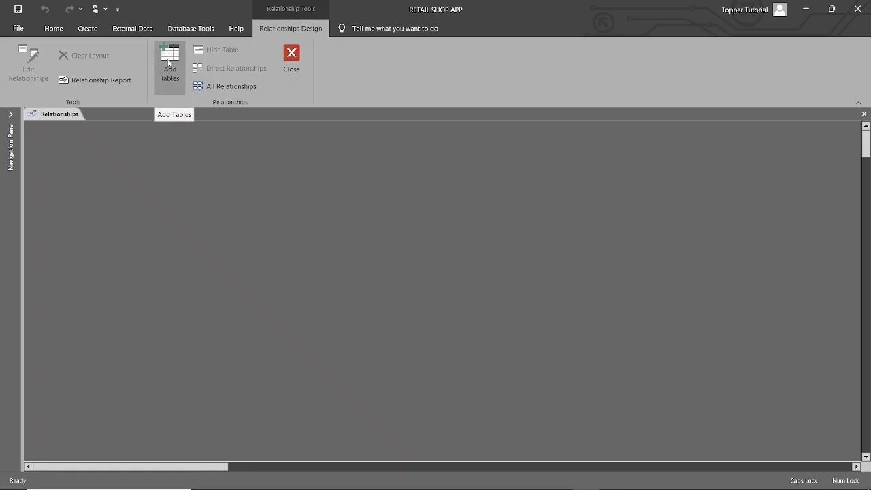
{"action": "left_click", "coordinate": [170, 63]}
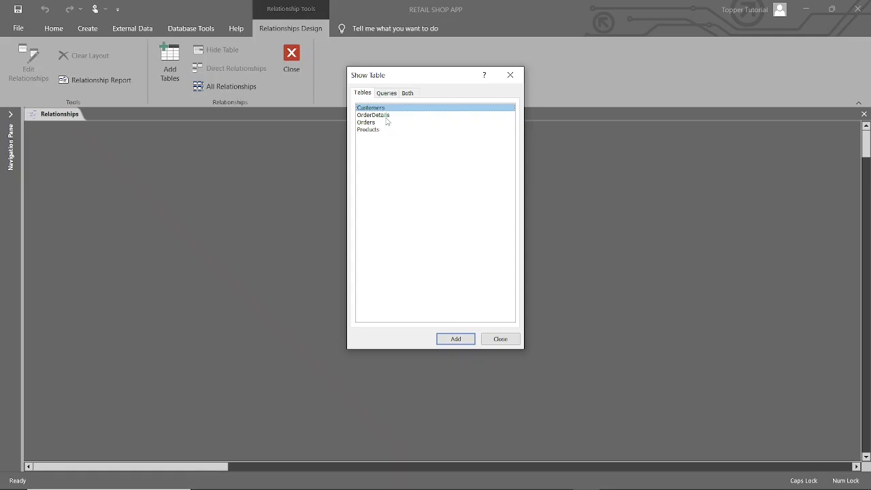
{"action": "left_click", "coordinate": [380, 117], "text": "ctrl"}
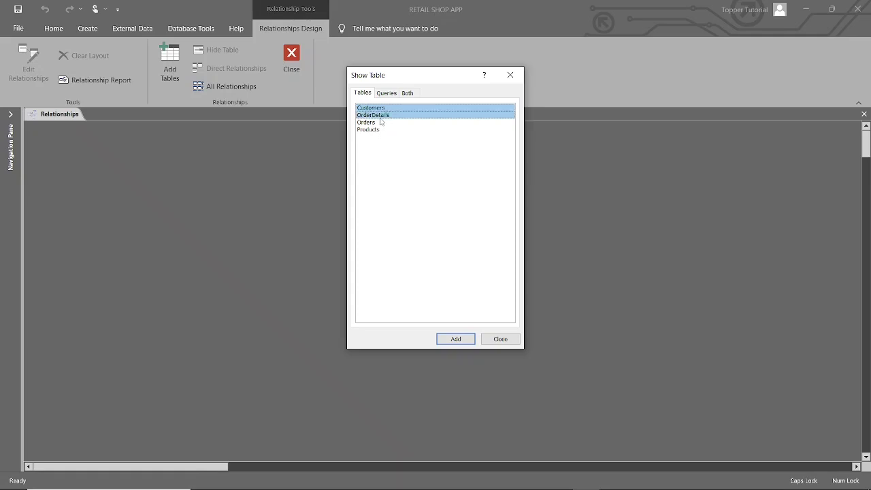
{"action": "left_click", "coordinate": [374, 123], "text": "ctrl"}
{"action": "left_click", "coordinate": [373, 129], "text": "ctrl"}
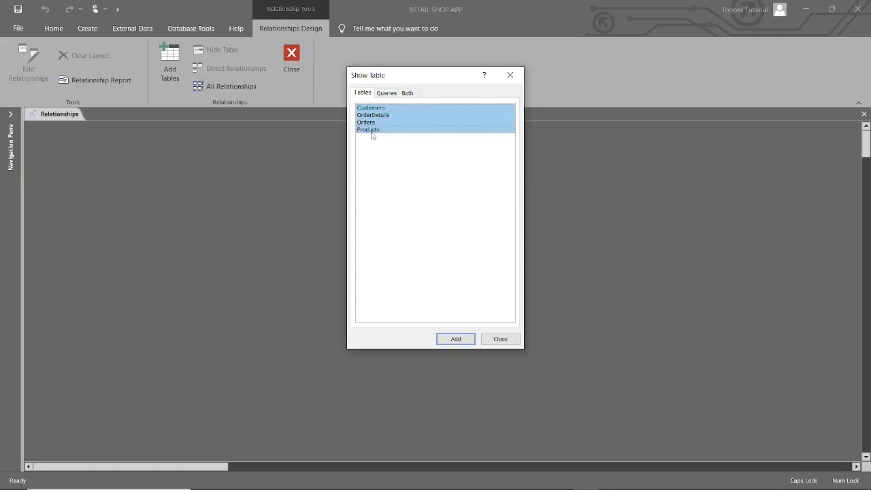
{"action": "left_click", "coordinate": [449, 340]}
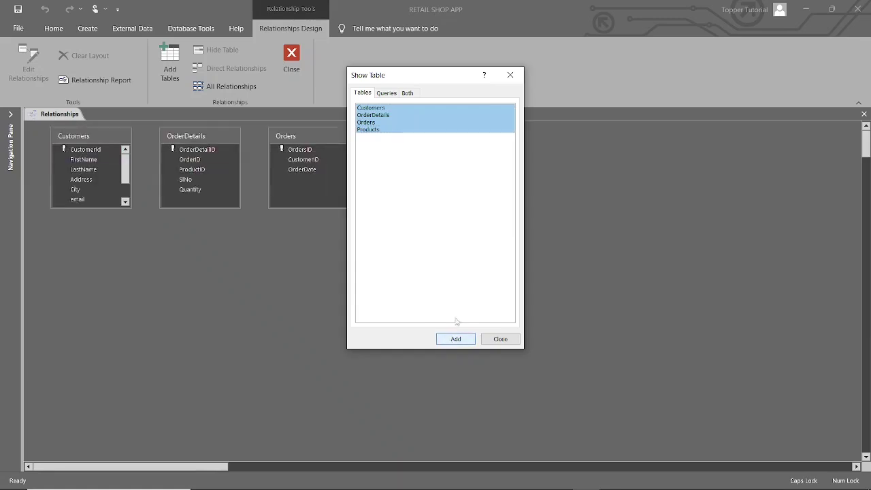
{"action": "left_click", "coordinate": [510, 76]}
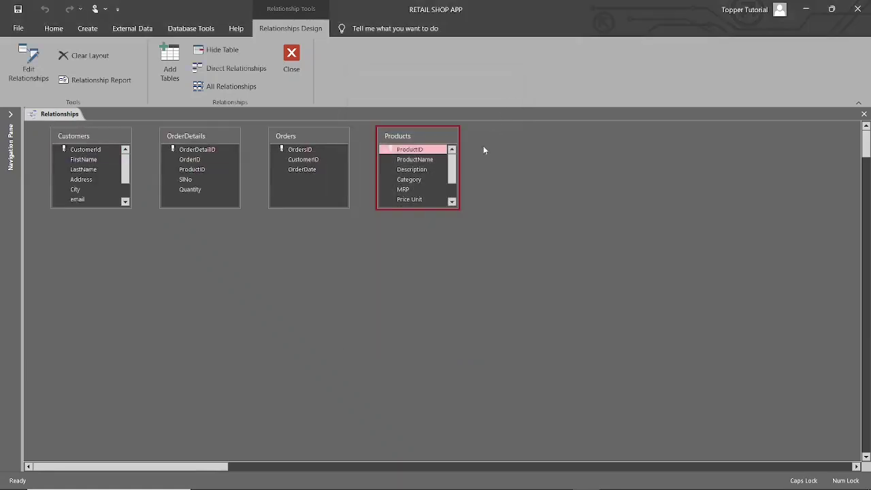
Step: Lengthen the Products and Customers tables to show all fields, and arrange Orders beside Customers with OrderDetails between Orders and Products
{"action": "left_click_drag", "start_coordinate": [422, 209], "coordinate": [422, 305]}
{"action": "left_click_drag", "start_coordinate": [106, 208], "coordinate": [103, 277]}
{"action": "left_click_drag", "start_coordinate": [200, 139], "coordinate": [310, 248]}
{"action": "left_click", "coordinate": [303, 138]}
{"action": "left_click_drag", "start_coordinate": [302, 138], "coordinate": [203, 151]}
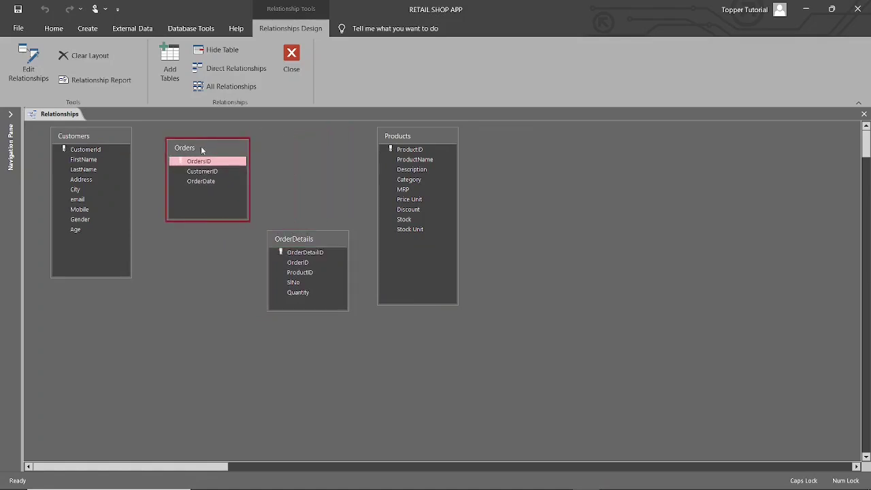
{"action": "left_click", "coordinate": [312, 241]}
{"action": "left_click_drag", "start_coordinate": [311, 241], "coordinate": [324, 201]}
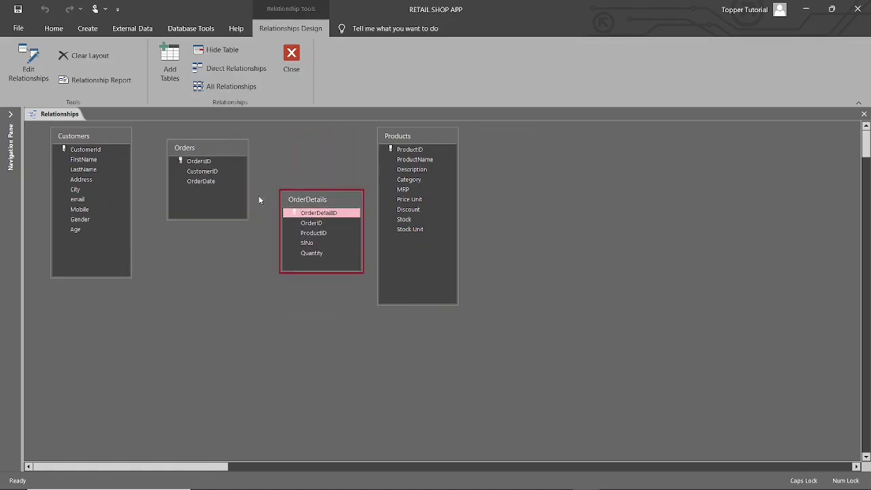
Step: Relate CustomerId in Customers to CustomerID in Orders, enforcing referential integrity with cascade update of related fields and cascade delete of related records
{"action": "left_click_drag", "start_coordinate": [96, 153], "coordinate": [199, 176]}
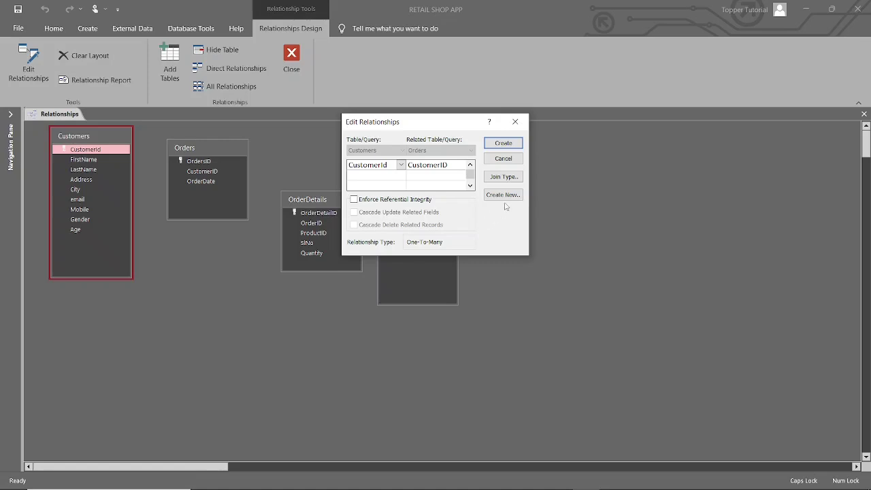
{"action": "left_click", "coordinate": [515, 122]}
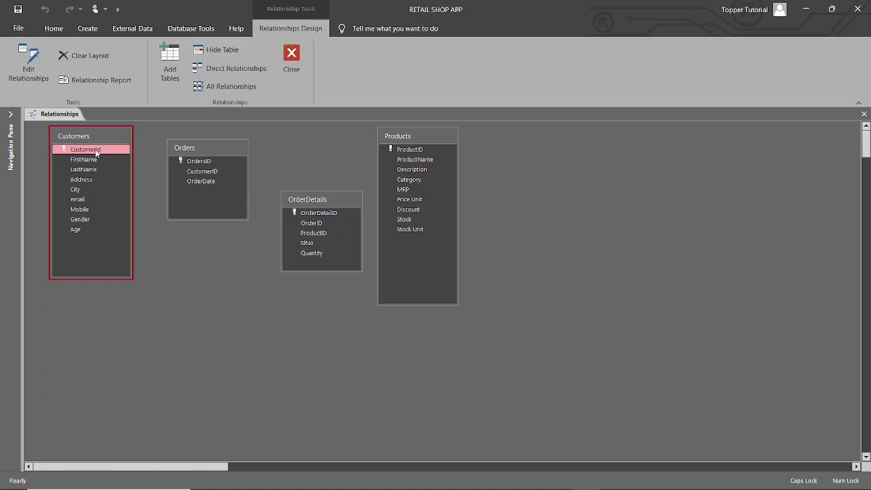
{"action": "left_click_drag", "start_coordinate": [97, 153], "coordinate": [202, 171]}
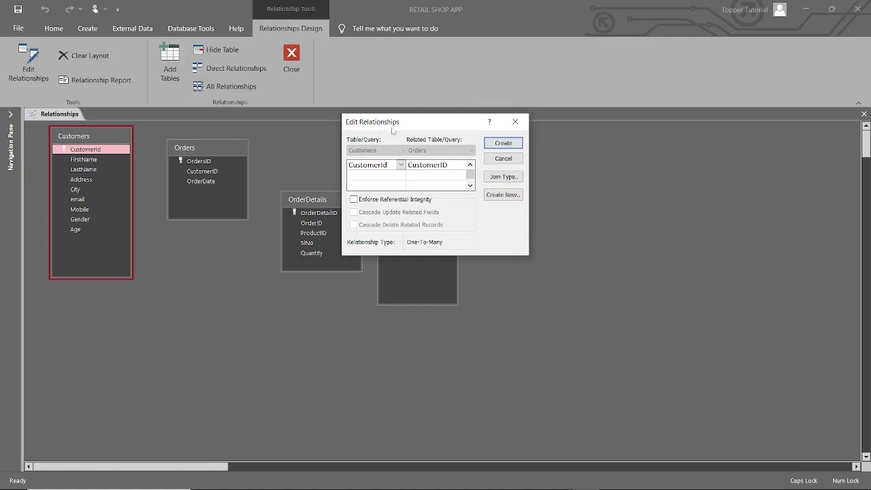
{"action": "left_click", "coordinate": [354, 200]}
{"action": "left_click", "coordinate": [354, 213]}
{"action": "left_click", "coordinate": [354, 224]}
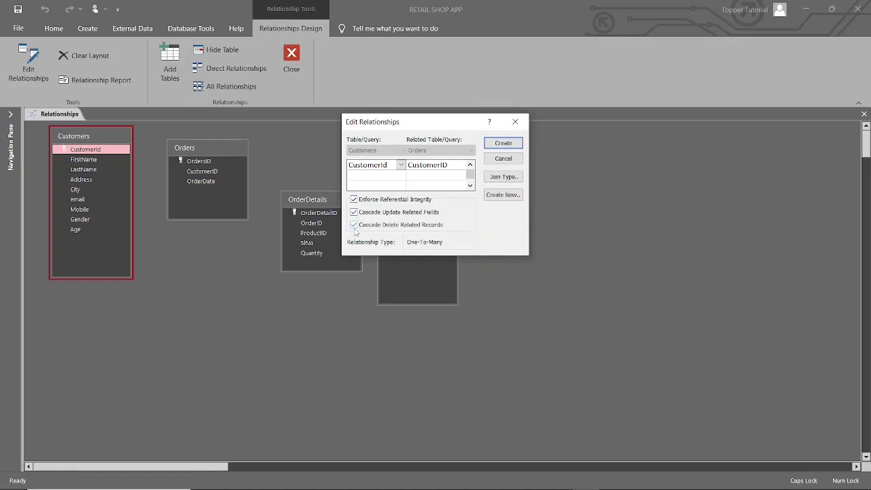
{"action": "left_click", "coordinate": [502, 145]}
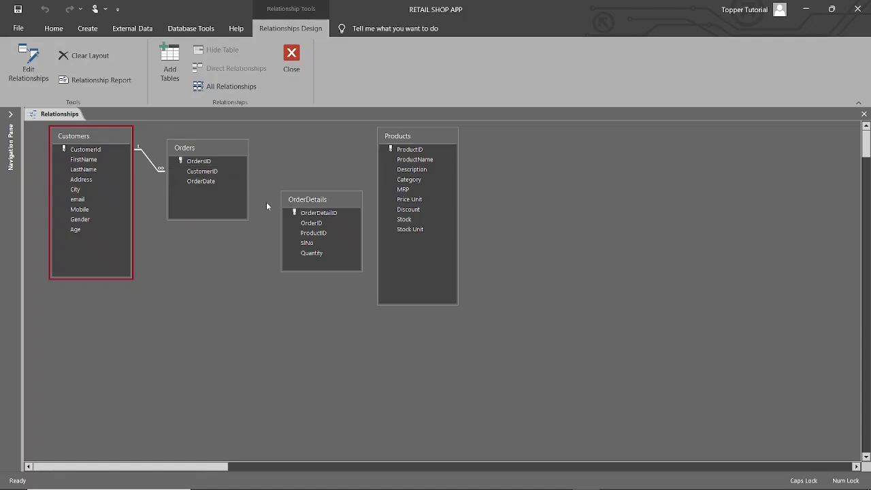
Step: Relate OrdersID in Orders to OrderID in OrderDetails, enforcing referential integrity with both cascade update and cascade delete
{"action": "left_click_drag", "start_coordinate": [213, 164], "coordinate": [304, 227]}
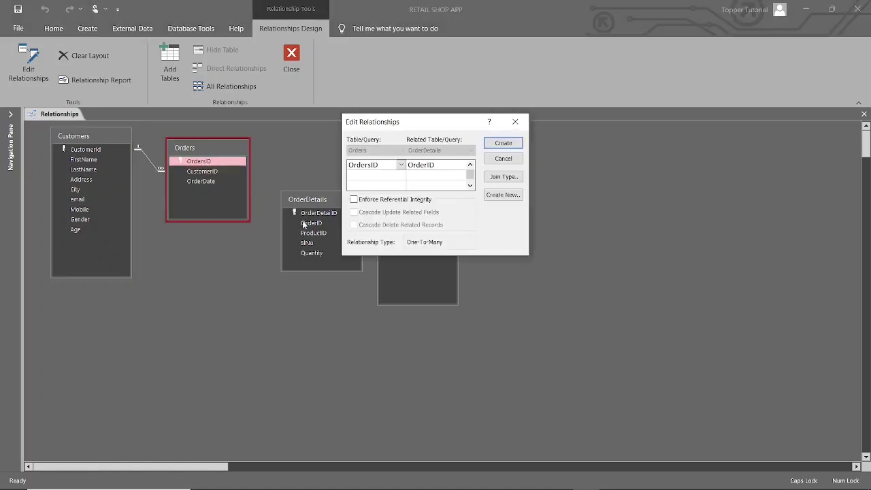
{"action": "left_click", "coordinate": [354, 200]}
{"action": "left_click", "coordinate": [353, 212]}
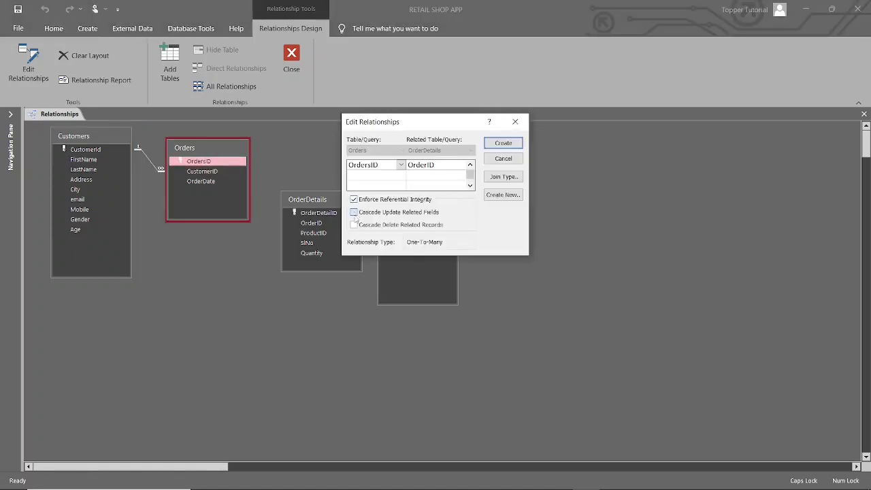
{"action": "left_click", "coordinate": [354, 224]}
{"action": "left_click", "coordinate": [504, 144]}
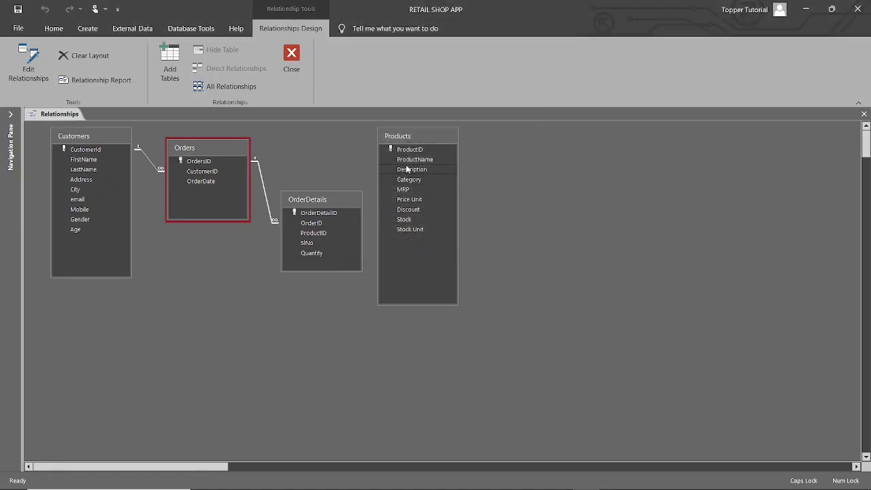
Step: Relate ProductID in Products to ProductID in OrderDetails with referential integrity and both cascade options, and move Products further away from OrderDetails
{"action": "left_click_drag", "start_coordinate": [409, 150], "coordinate": [314, 233]}
{"action": "left_click", "coordinate": [359, 200]}
{"action": "left_click", "coordinate": [355, 211]}
{"action": "left_click", "coordinate": [354, 225]}
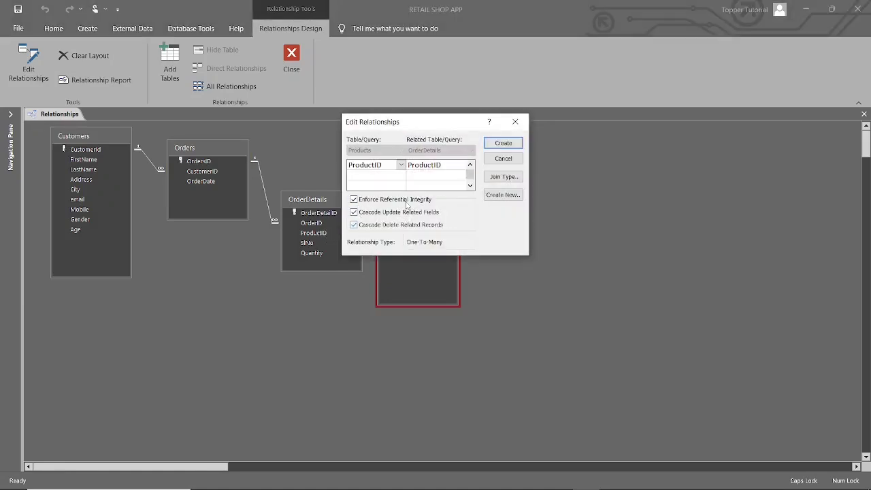
{"action": "left_click", "coordinate": [504, 143]}
{"action": "left_click_drag", "start_coordinate": [437, 145], "coordinate": [468, 146]}
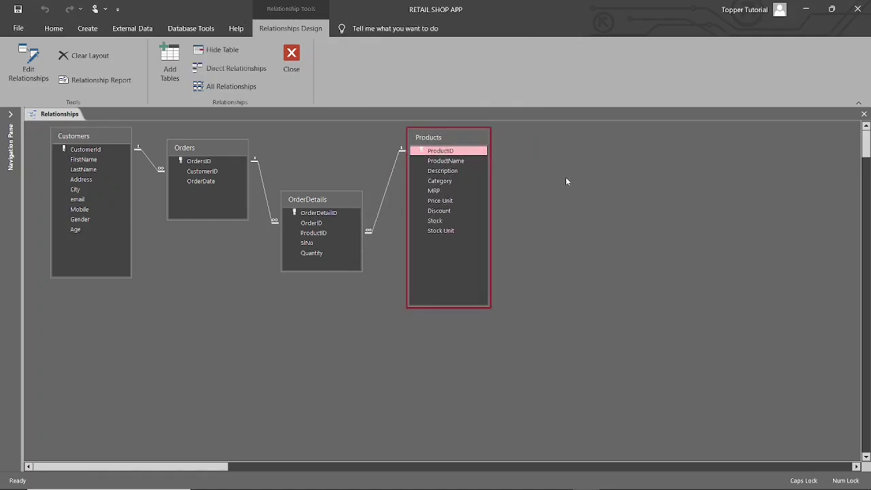